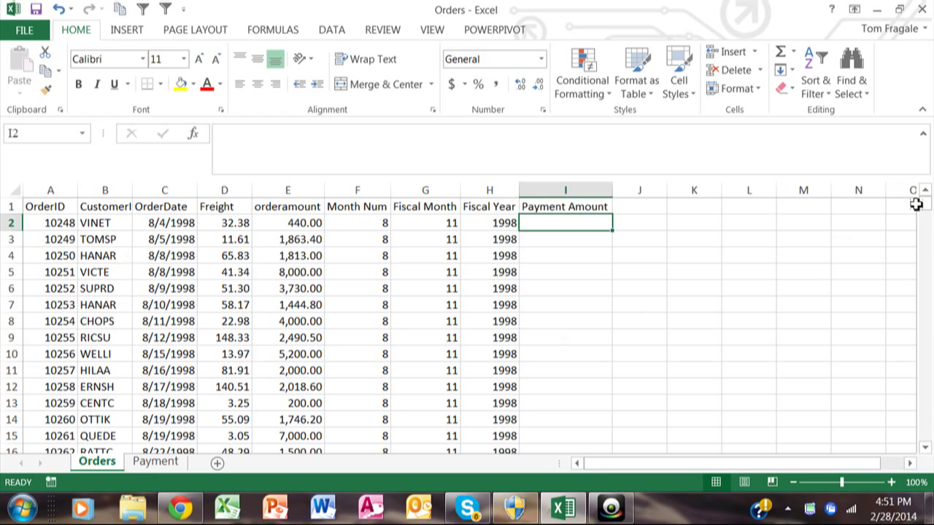
Look over the payment data on the Payment sheet, then return to the Orders sheet
{"action": "left_click_drag", "start_coordinate": [924, 211], "coordinate": [925, 196]}
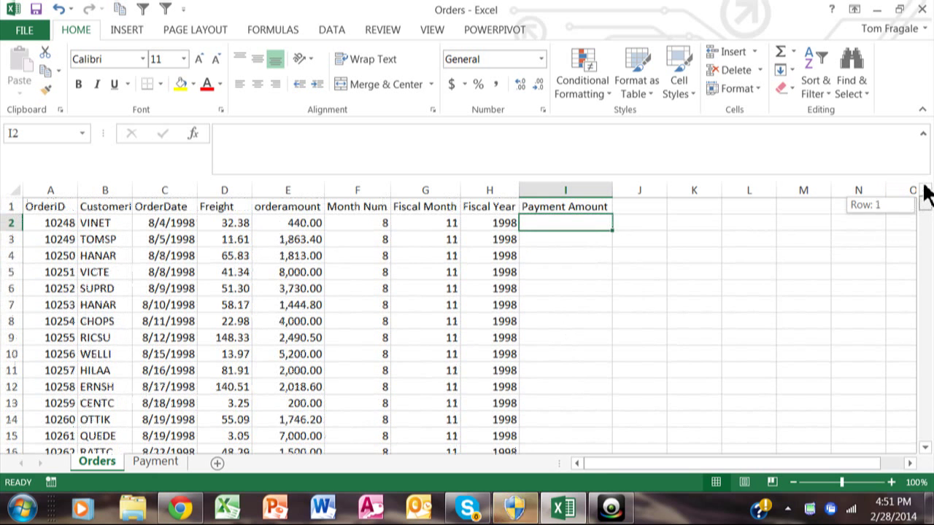
{"action": "left_click", "coordinate": [166, 468]}
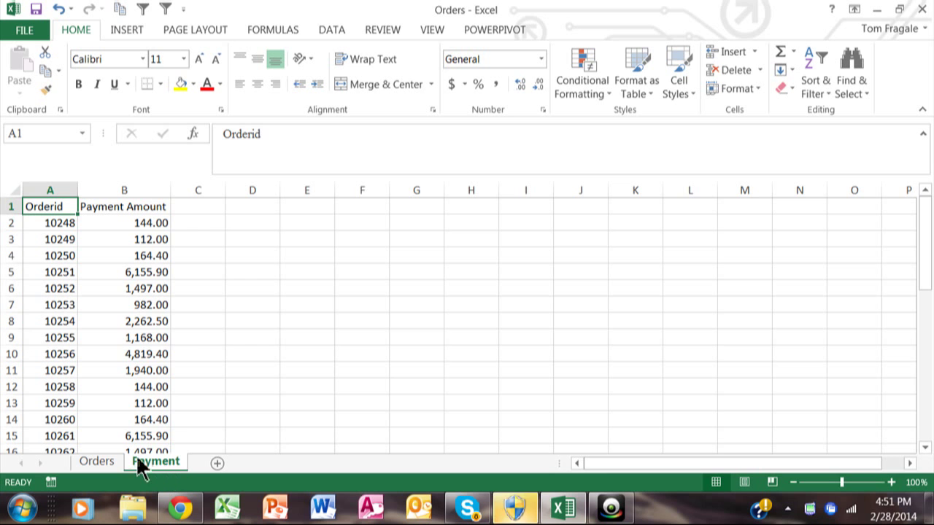
{"action": "left_click", "coordinate": [97, 464]}
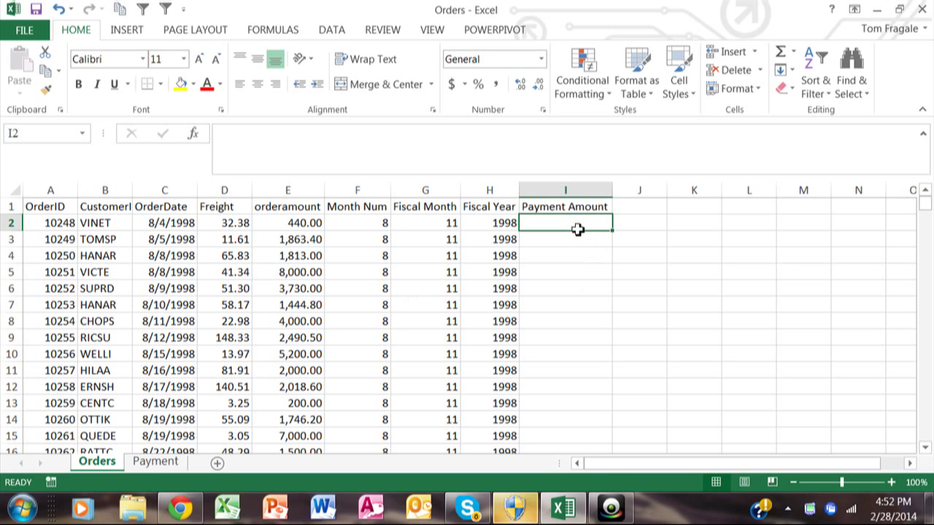
Start =VLOOKUP( in I2 with order ID A2 as the lookup value
{"action": "type", "text": "="}
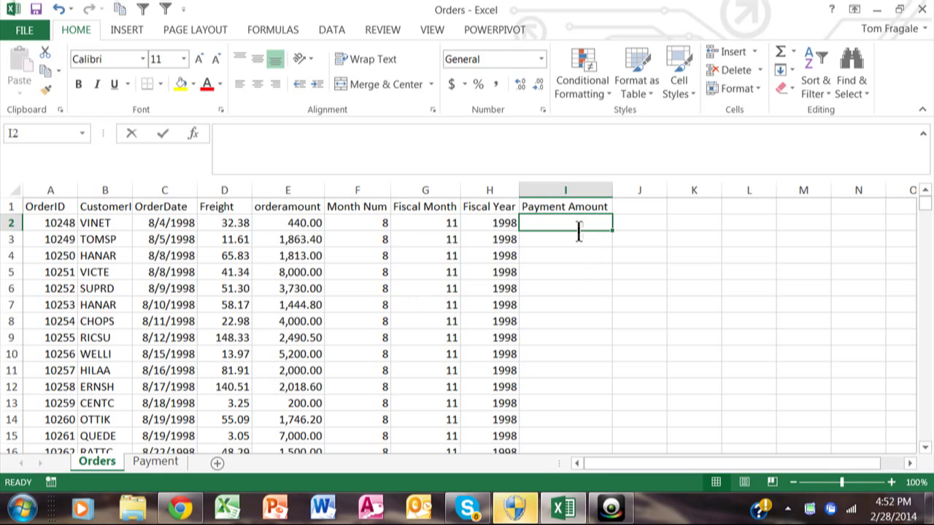
{"action": "type", "text": "v"}
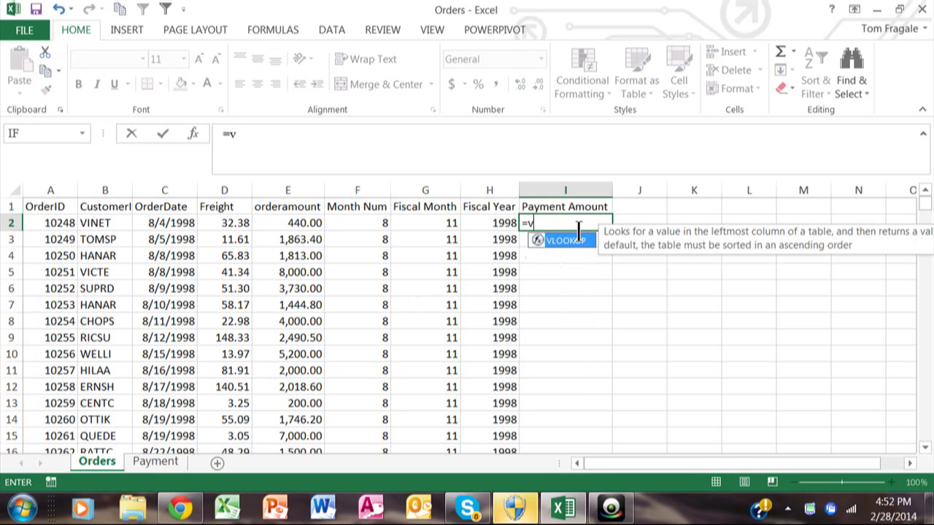
{"action": "type", "text": "lookup"}
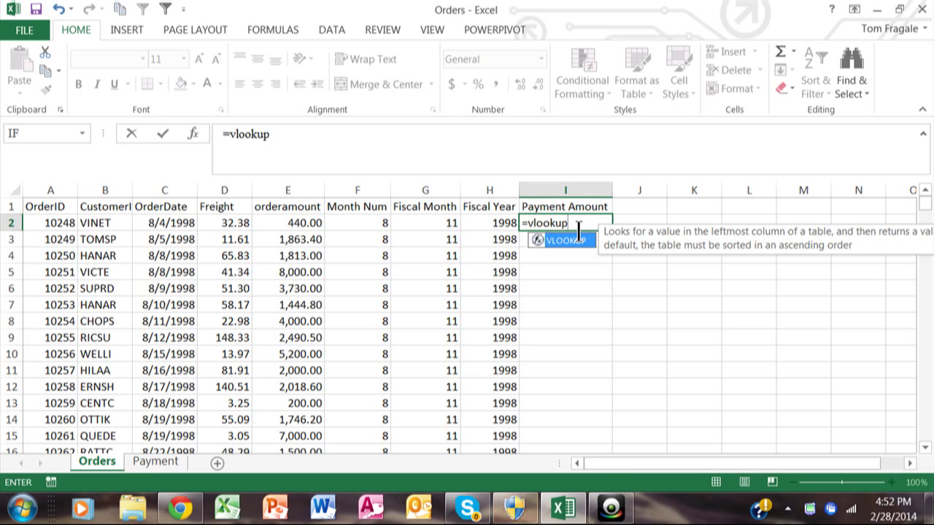
{"action": "type", "text": "("}
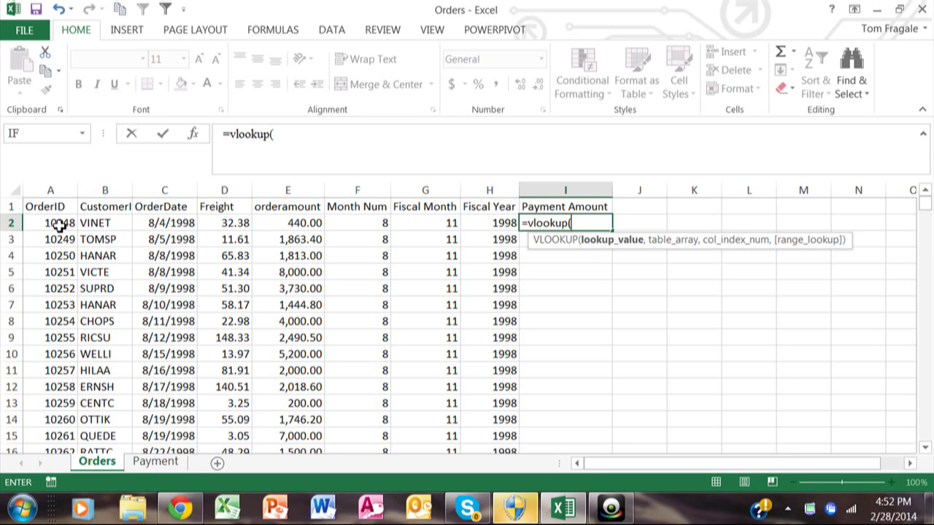
{"action": "left_click", "coordinate": [59, 227]}
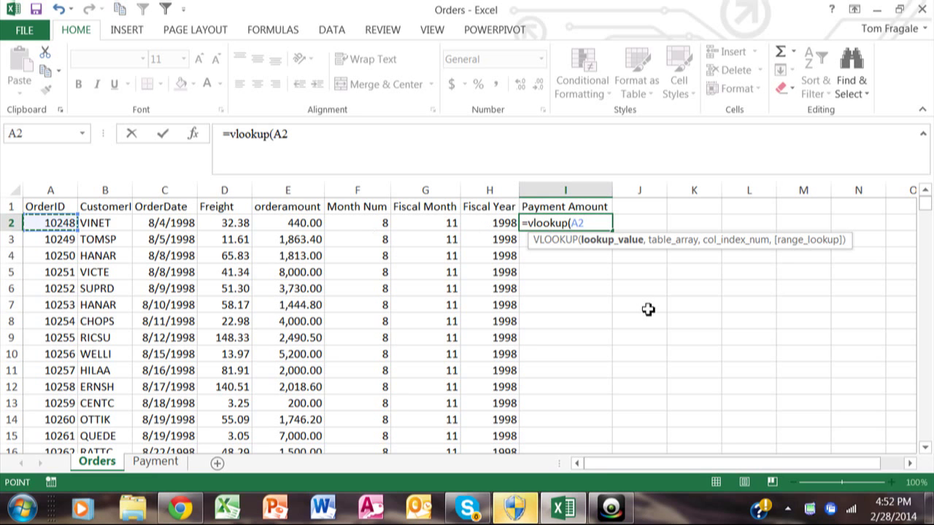
{"action": "type", "text": ","}
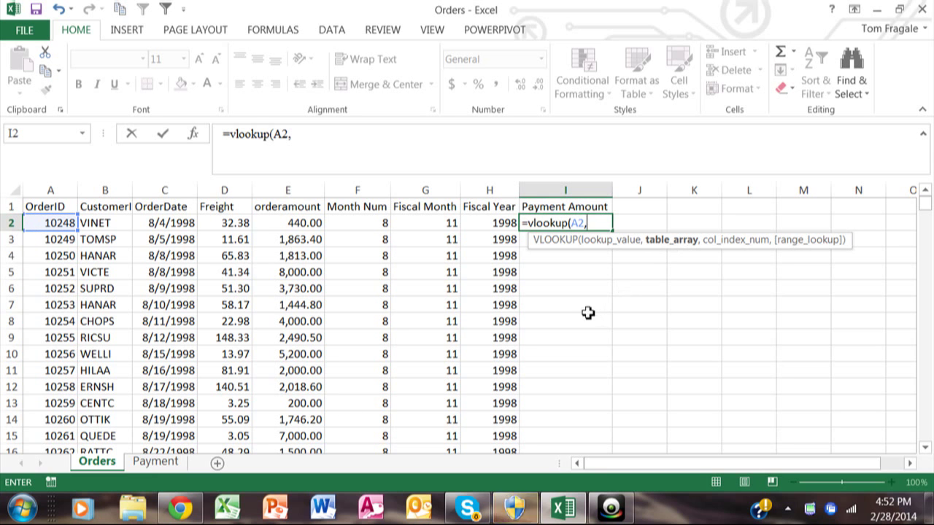
Select Payment!A2:B38, the Orderid and Payment Amount data, as the table array
{"action": "left_click", "coordinate": [156, 462]}
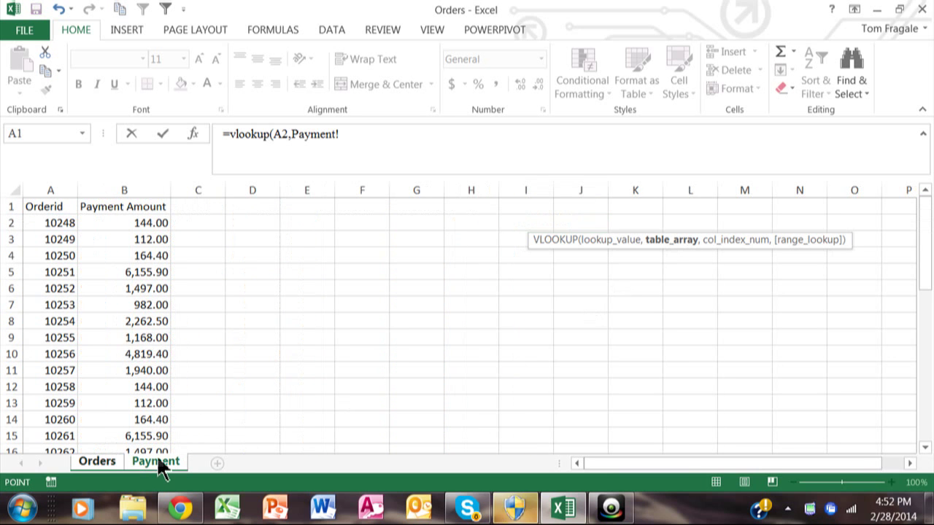
{"action": "mouse_move", "coordinate": [63, 223]}
{"action": "left_mouse_down"}
{"action": "mouse_move", "coordinate": [145, 230]}
{"action": "mouse_move", "coordinate": [145, 499]}
{"action": "left_mouse_up"}
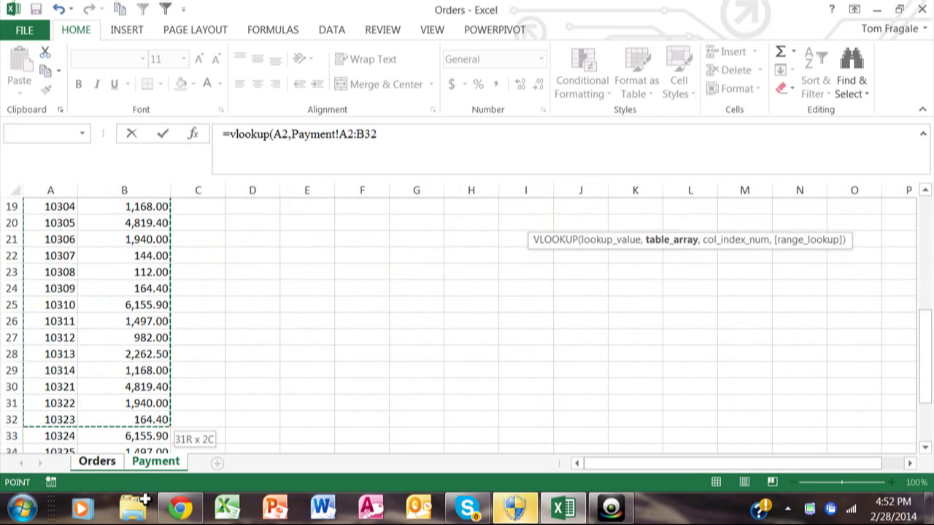
{"action": "mouse_move", "coordinate": [146, 500]}
{"action": "left_mouse_down"}
{"action": "mouse_move", "coordinate": [146, 396]}
{"action": "mouse_move", "coordinate": [146, 405]}
{"action": "left_mouse_up"}
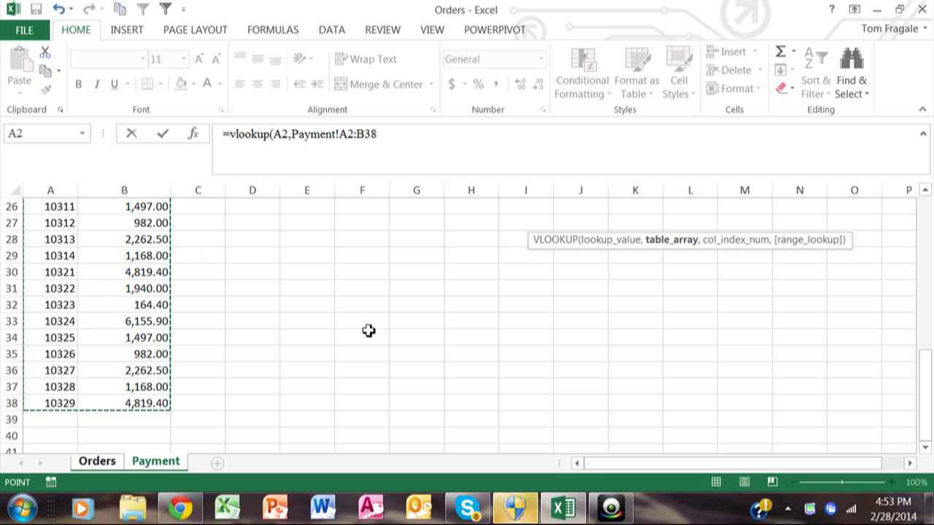
Finish the formula with column index 2 and exact match FALSE, so I2 returns 144
{"action": "type", "text": ","}
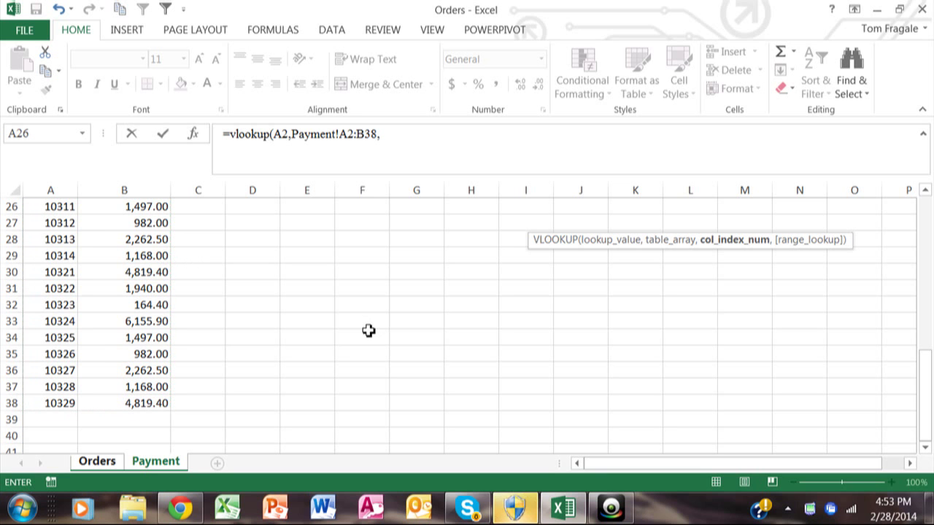
{"action": "type", "text": "2"}
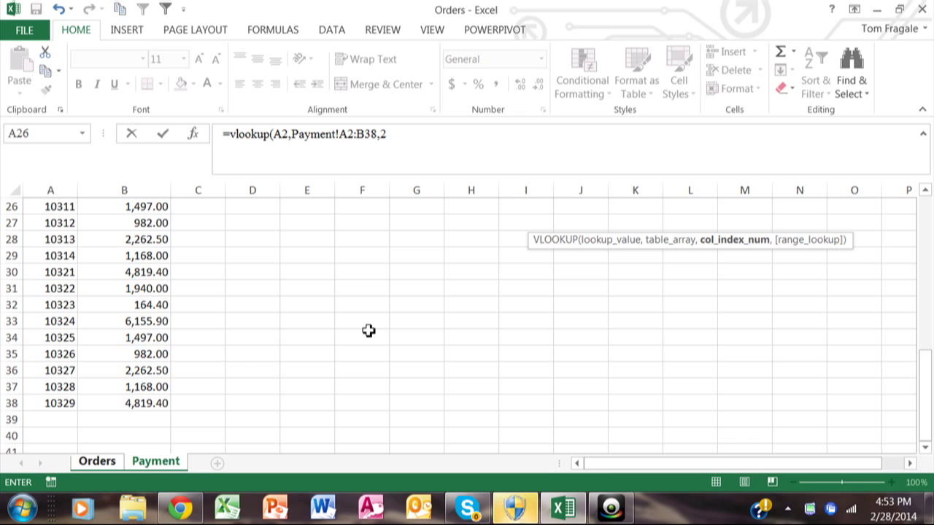
{"action": "type", "text": ",false"}
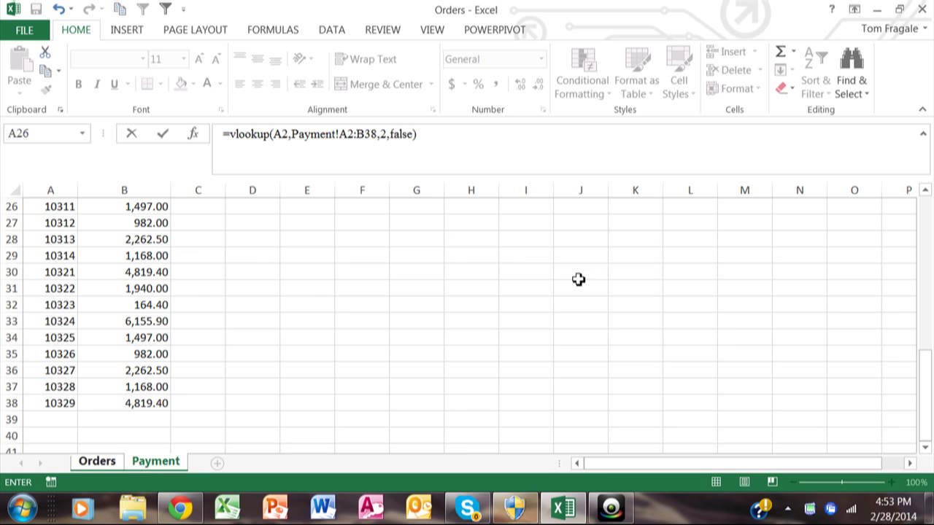
{"action": "key", "text": "Return"}
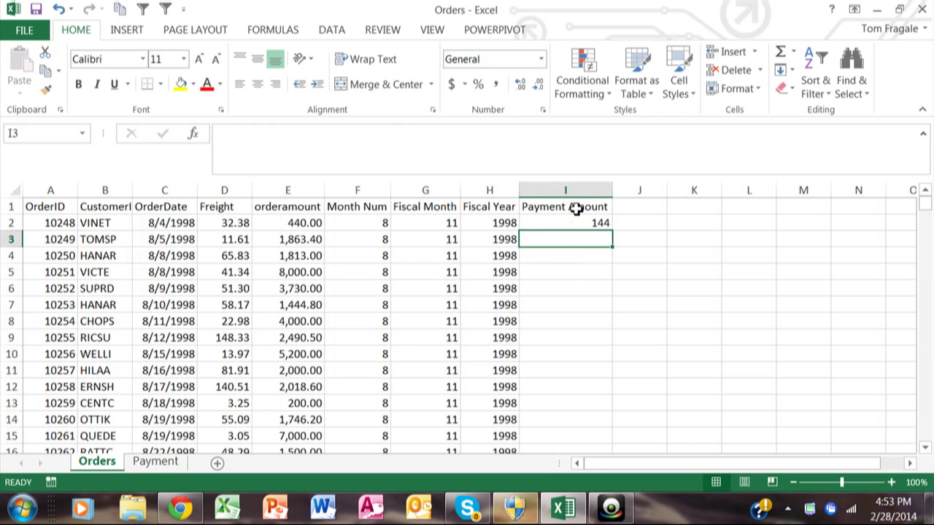
{"action": "left_click", "coordinate": [574, 218]}
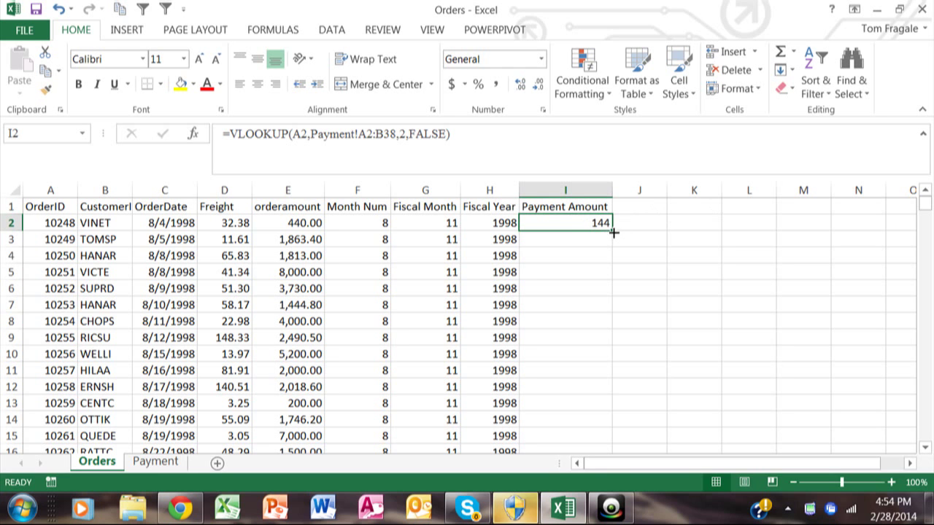
Fill the I2 lookup down column I and compare I3, I4 and I2, noting the shifted ranges
{"action": "double_click", "coordinate": [613, 232]}
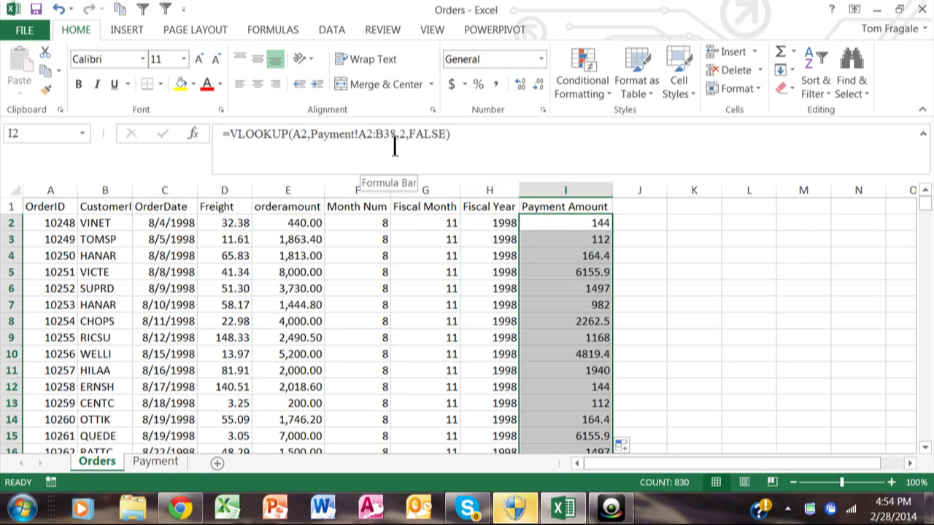
{"action": "left_click", "coordinate": [588, 238]}
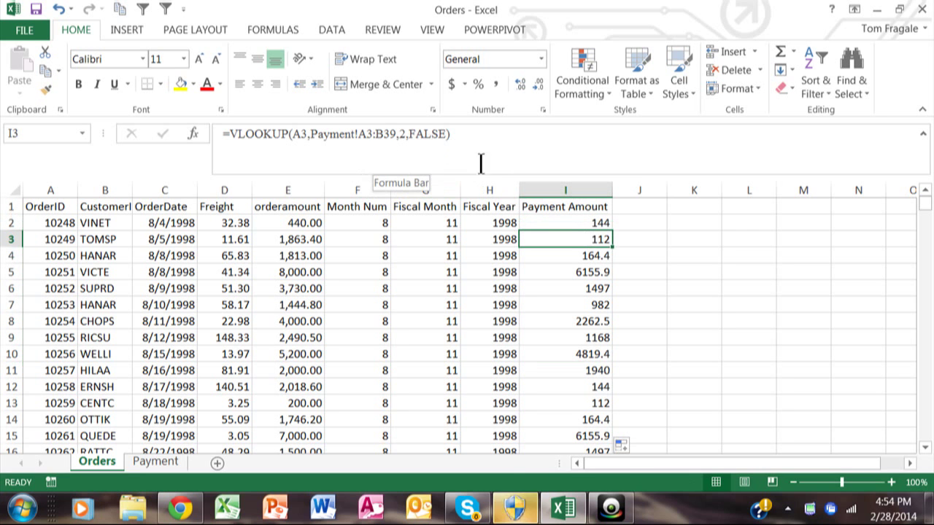
{"action": "left_click", "coordinate": [576, 256]}
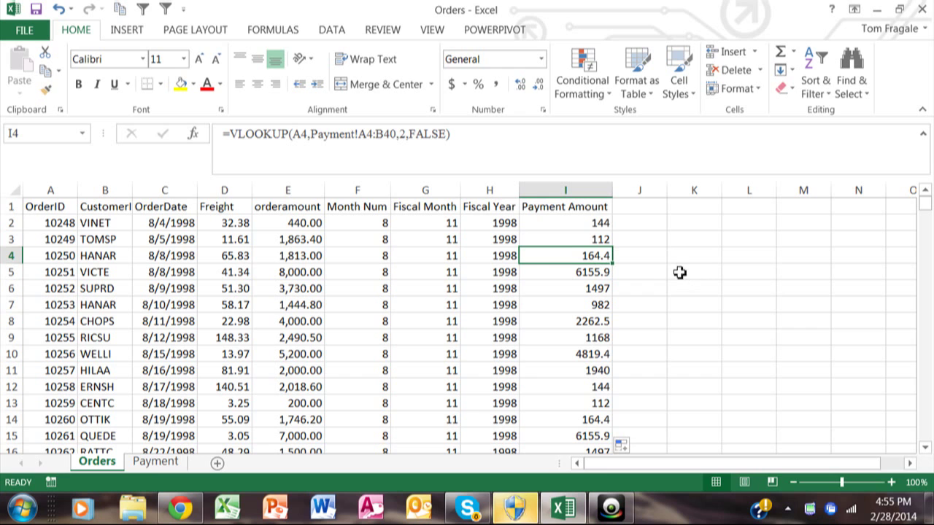
{"action": "left_click", "coordinate": [562, 225]}
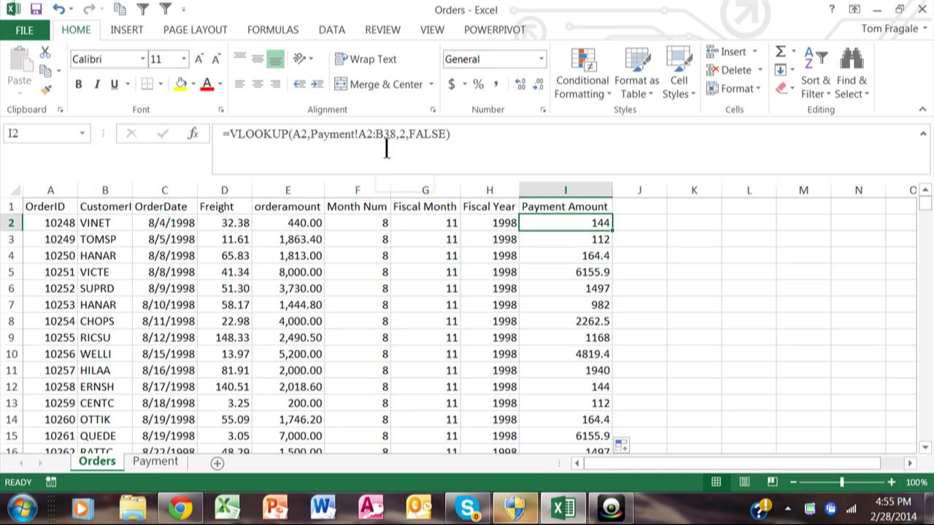
Change I2's lookup range to Payment!$A$2:$B$38, still returning 144
{"action": "left_click", "coordinate": [361, 138]}
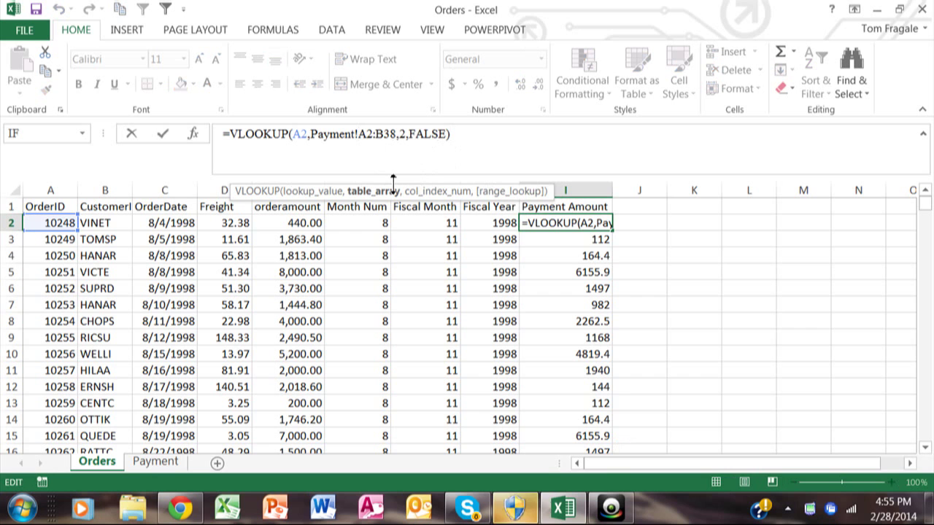
{"action": "type", "text": "$A"}
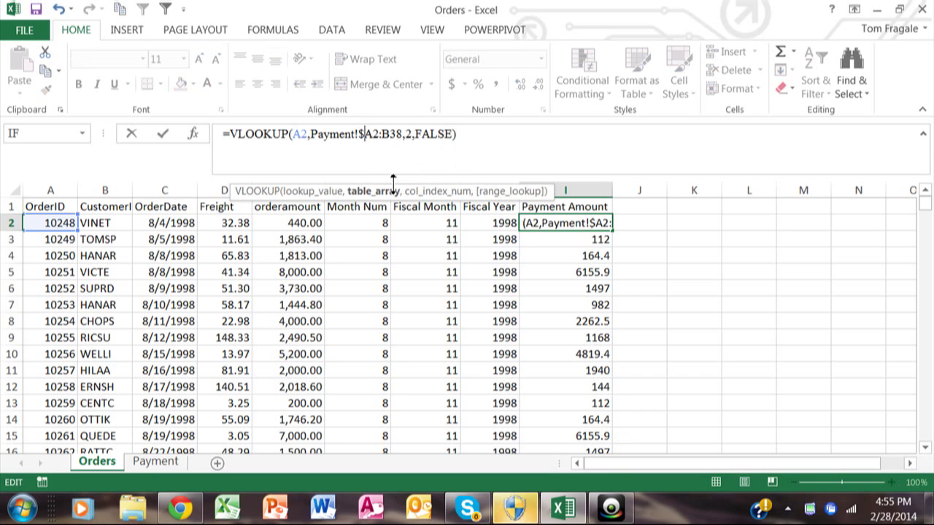
{"action": "type", "text": "$"}
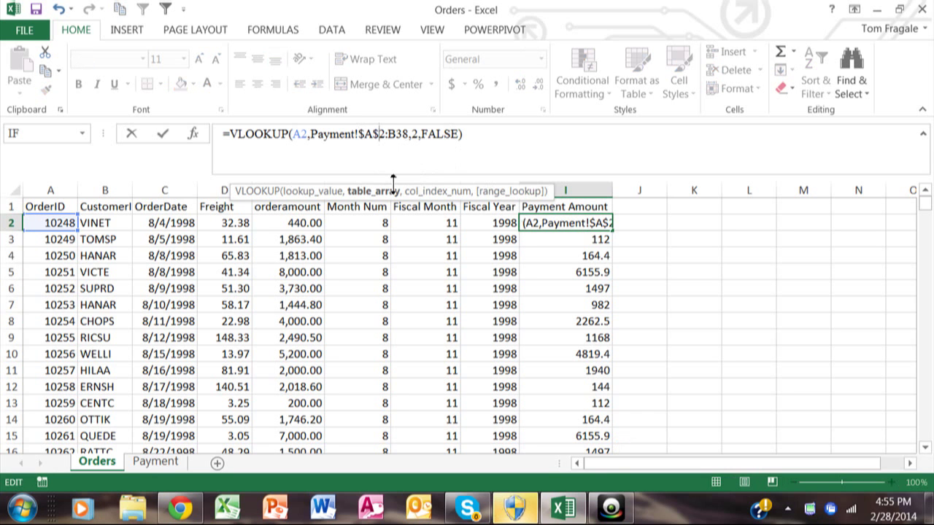
{"action": "key", "text": "Right"}
{"action": "key", "text": "Right"}
{"action": "type", "text": "$"}
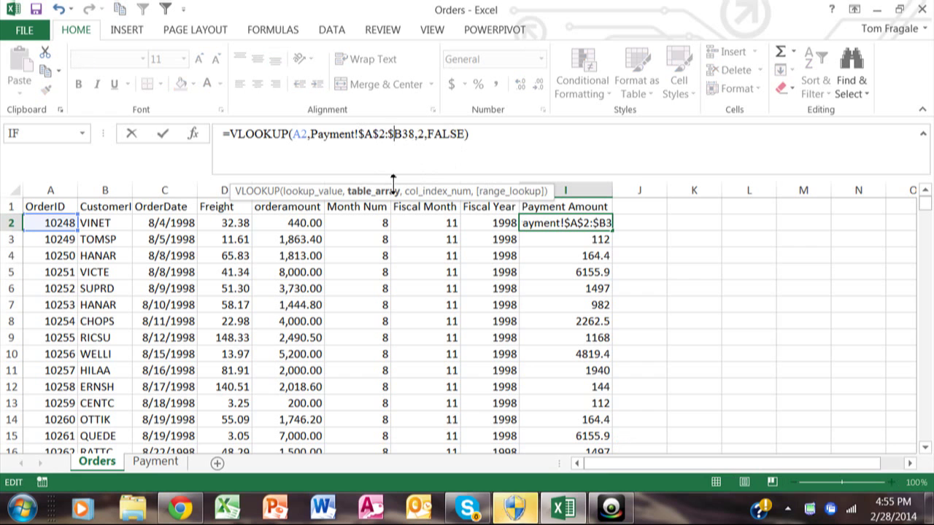
{"action": "key", "text": "Right"}
{"action": "type", "text": "$"}
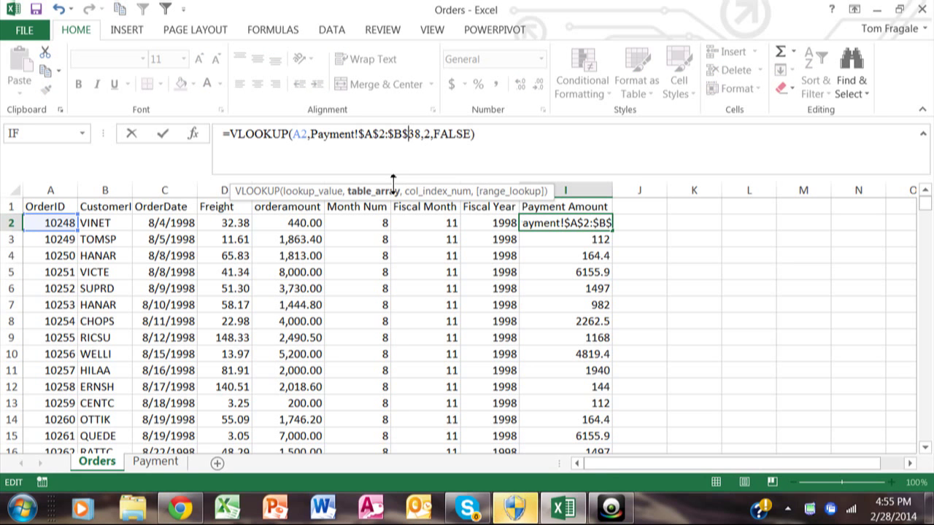
{"action": "key", "text": "Return"}
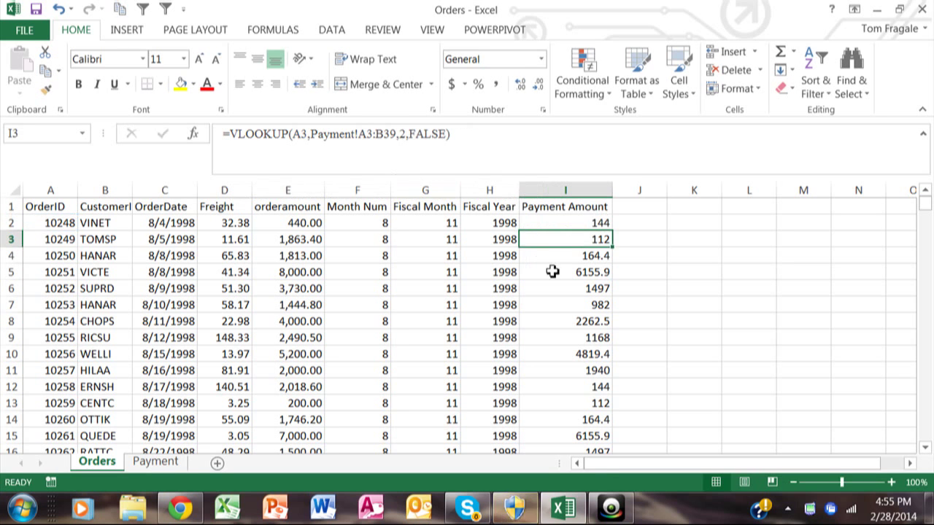
{"action": "left_click", "coordinate": [576, 221]}
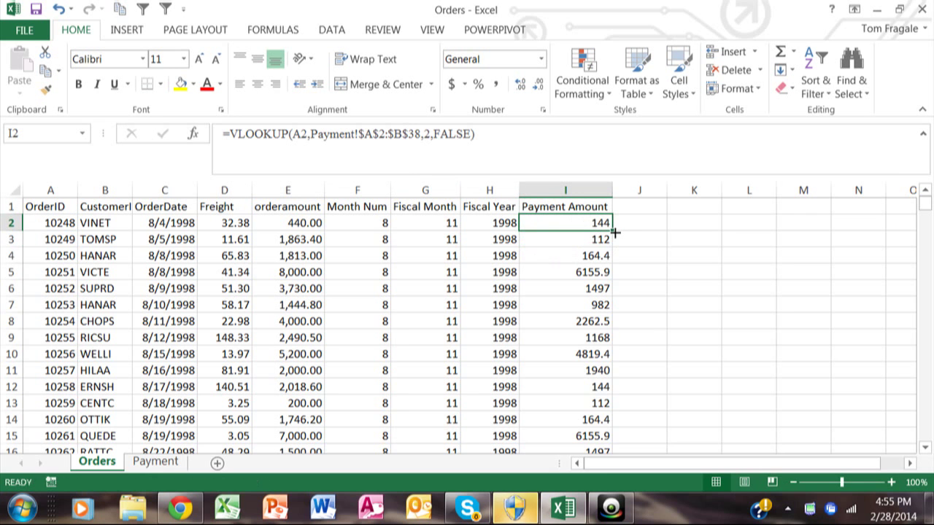
Fill the locked-range lookup down column I and verify that I3 and I4 use Payment!$A$2:$B$38
{"action": "double_click", "coordinate": [615, 232]}
{"action": "left_click", "coordinate": [588, 241]}
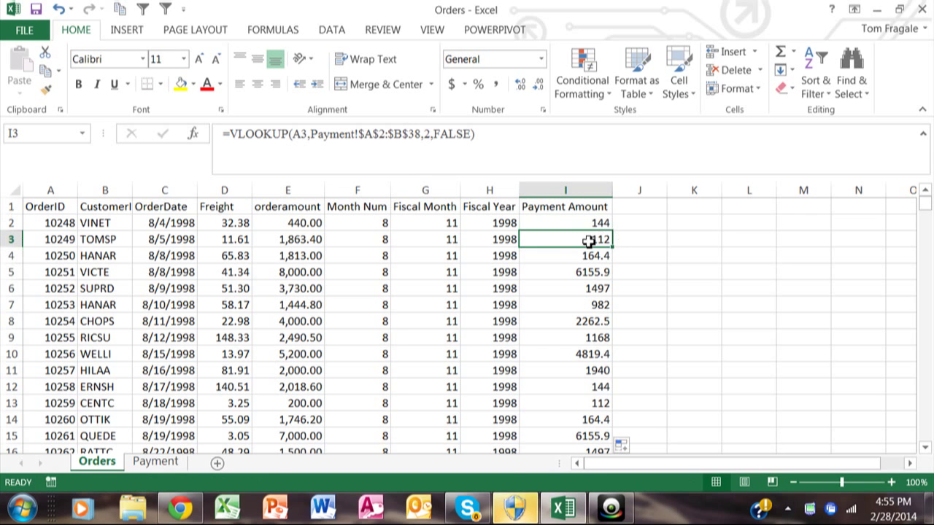
{"action": "left_click", "coordinate": [581, 259]}
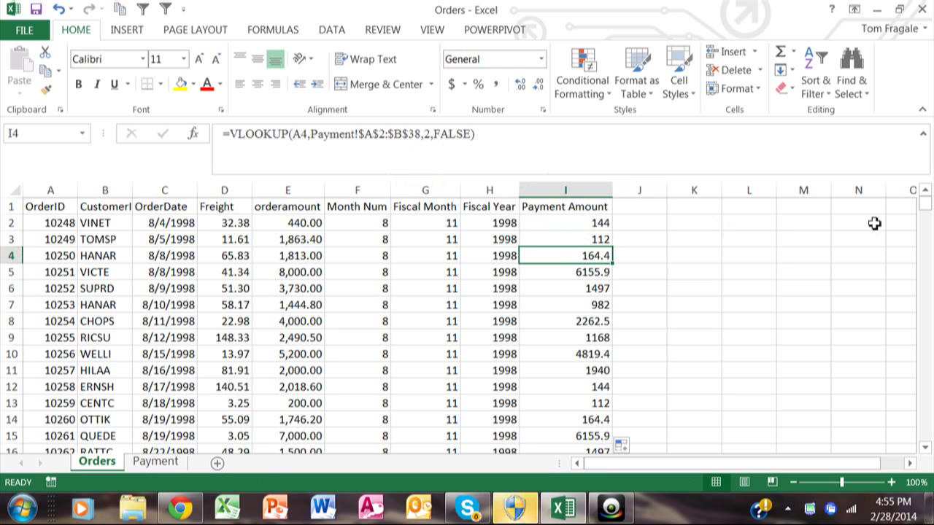
{"action": "left_click", "coordinate": [606, 226]}
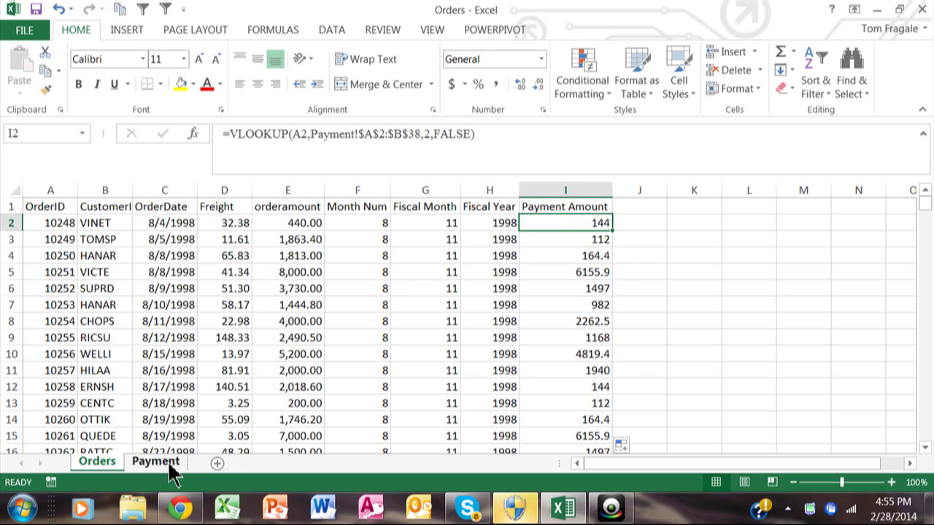
{"action": "left_click", "coordinate": [172, 473]}
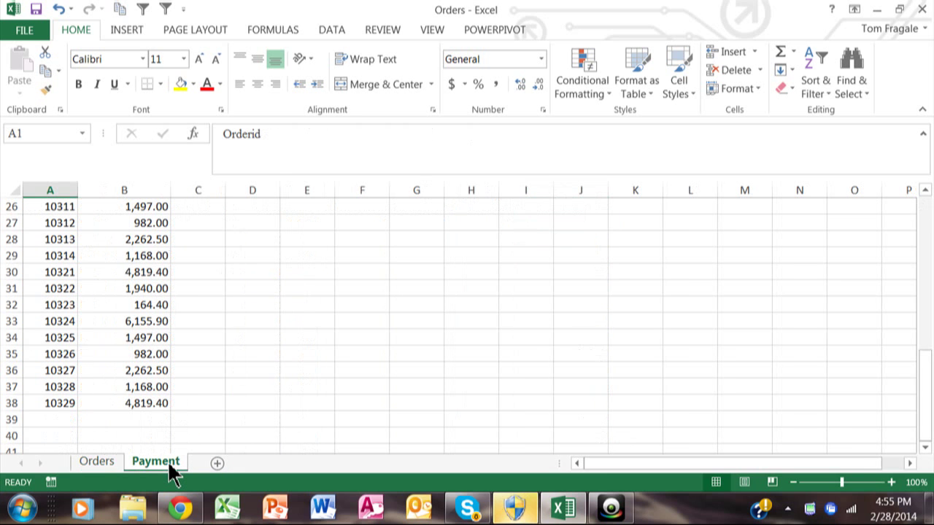
{"action": "left_click_drag", "start_coordinate": [925, 389], "coordinate": [926, 197]}
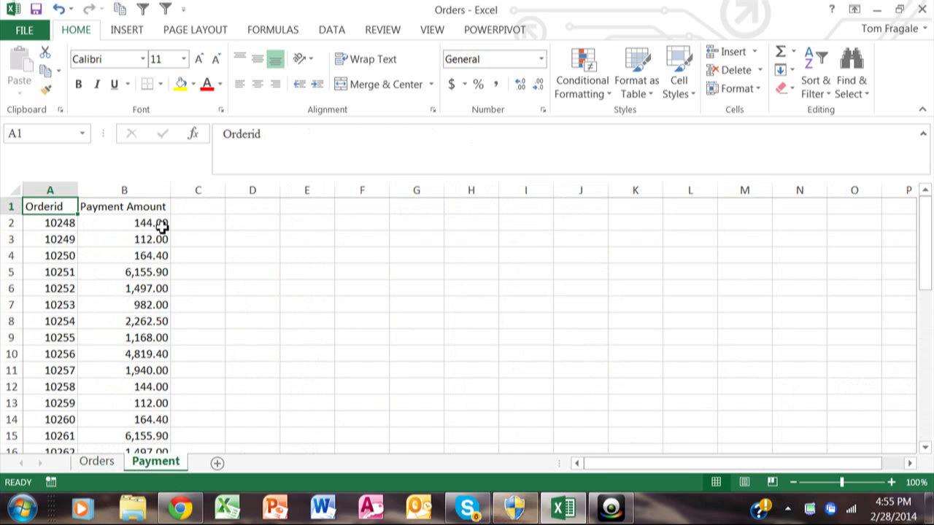
{"action": "left_click", "coordinate": [110, 461]}
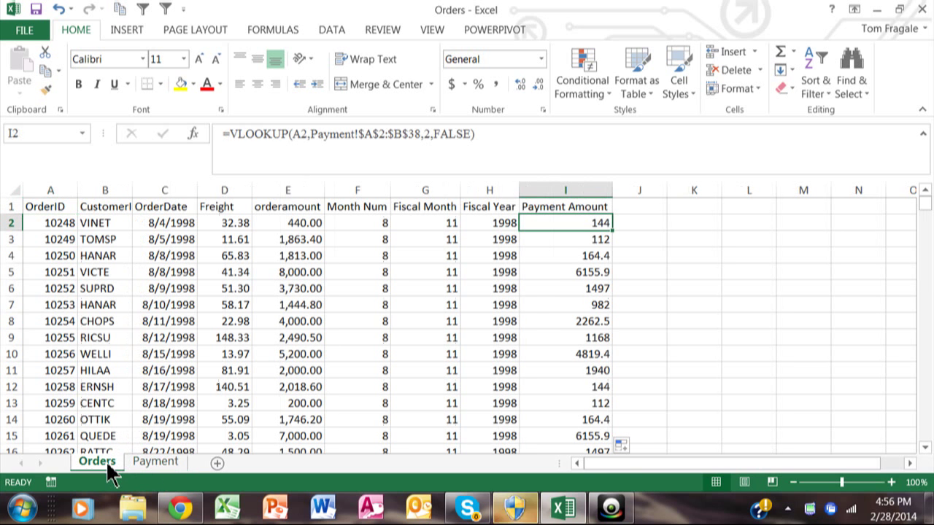
{"action": "left_click", "coordinate": [56, 354]}
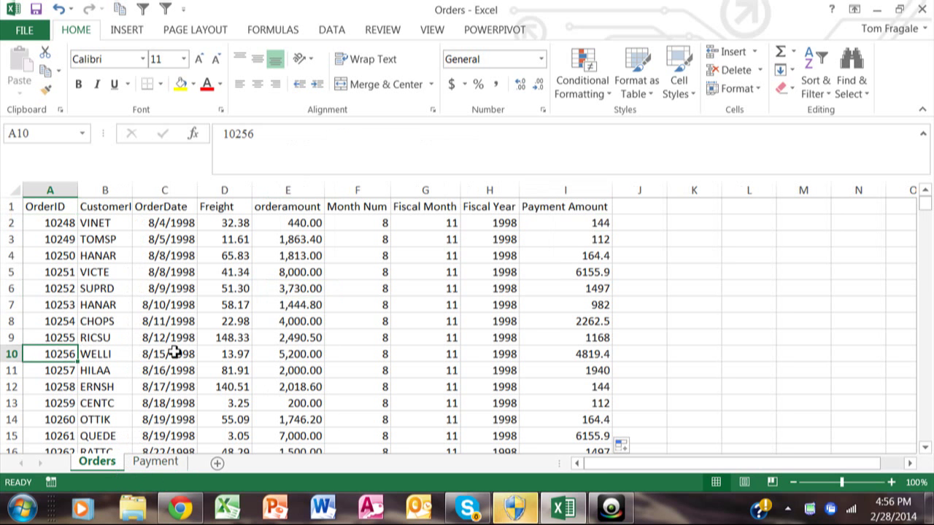
{"action": "left_click", "coordinate": [599, 354]}
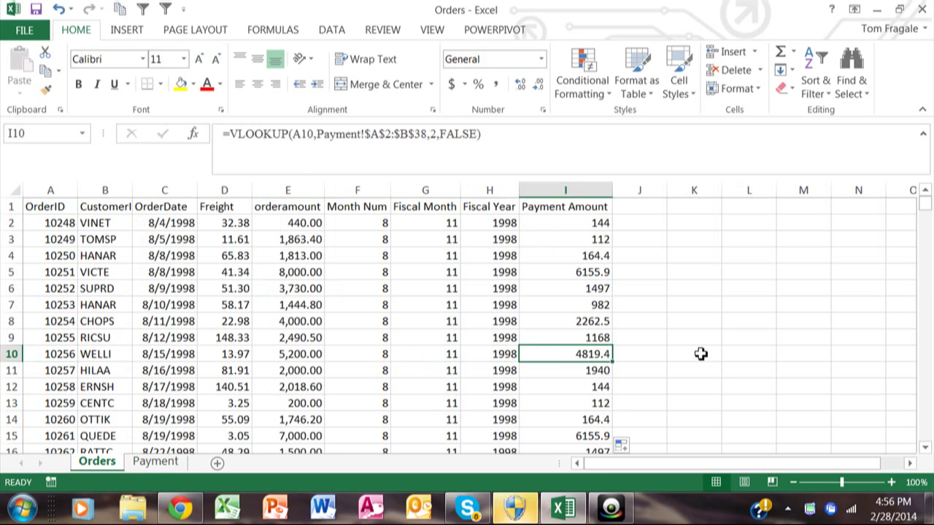
{"action": "left_click", "coordinate": [162, 464]}
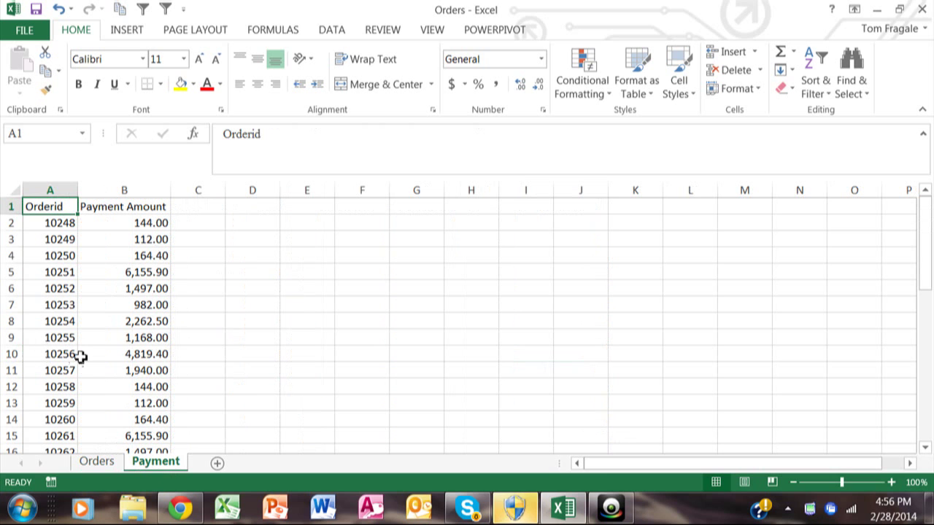
{"action": "left_click", "coordinate": [143, 357]}
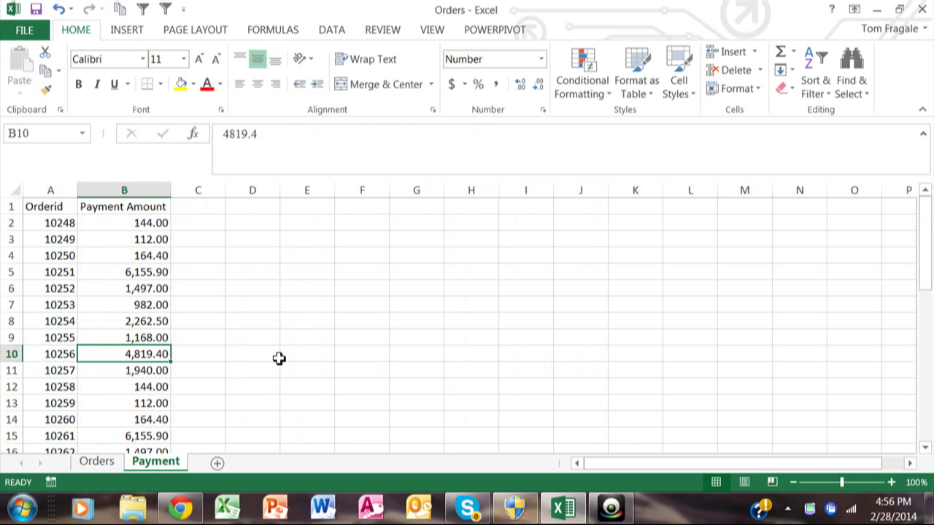
{"action": "left_click", "coordinate": [97, 462]}
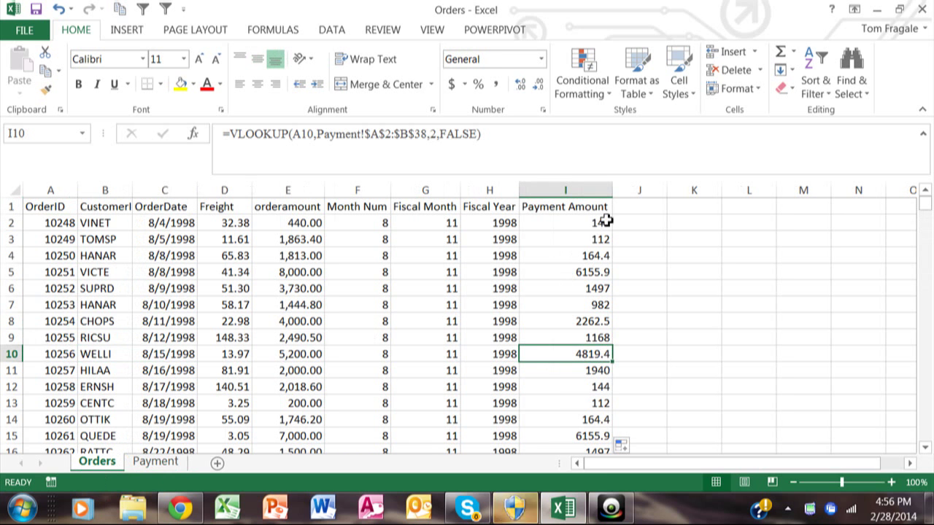
{"action": "left_click", "coordinate": [580, 225]}
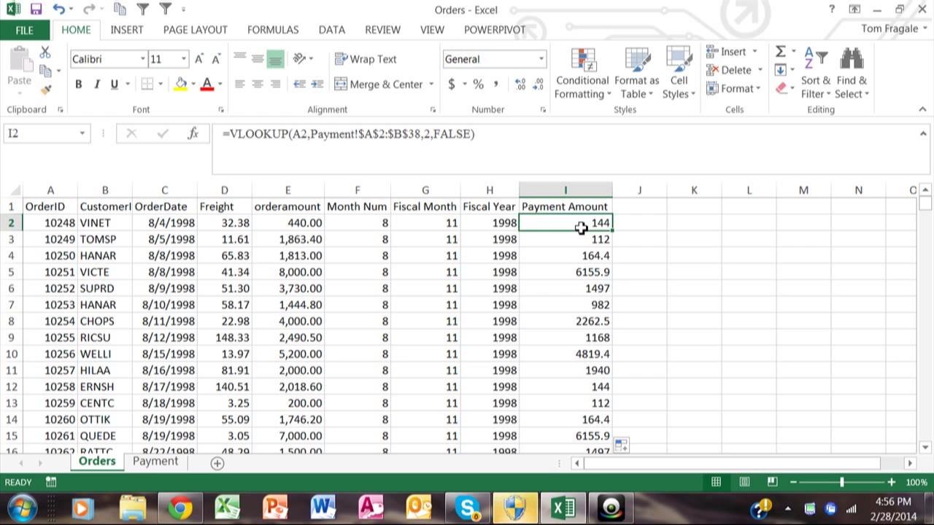
{"action": "key", "text": "Down"}
{"action": "key", "text": "Down"}
{"action": "key", "text": "Down"}
{"action": "key", "text": "Down"}
{"action": "key", "text": "Down"}
{"action": "key", "text": "Down"}
{"action": "key", "text": "Down"}
{"action": "key", "text": "Down"}
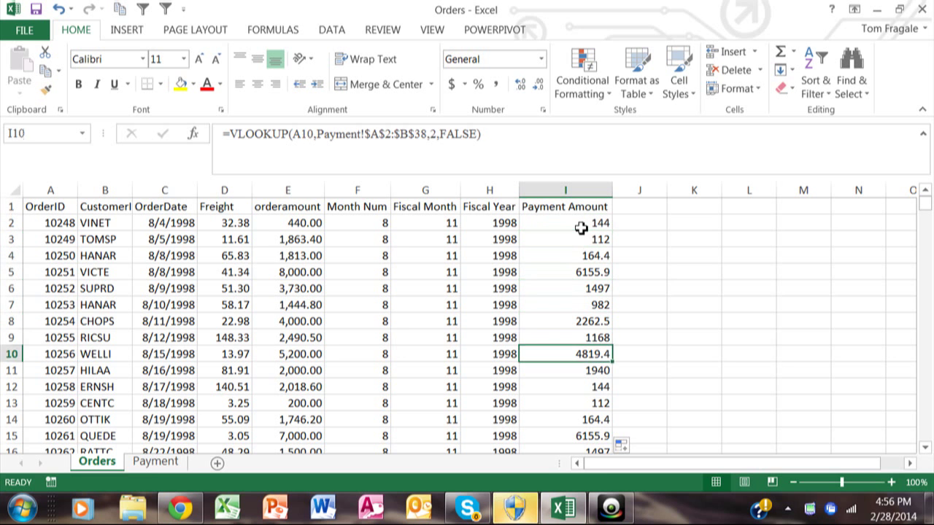
{"action": "key", "text": "Down"}
{"action": "key", "text": "Down"}
{"action": "key", "text": "Down"}
{"action": "key", "text": "Down"}
{"action": "key", "text": "Down"}
{"action": "key", "text": "Down"}
{"action": "key", "text": "Down"}
{"action": "key", "text": "Down"}
{"action": "key", "text": "Down"}
{"action": "key", "text": "Down"}
{"action": "key", "text": "Down"}
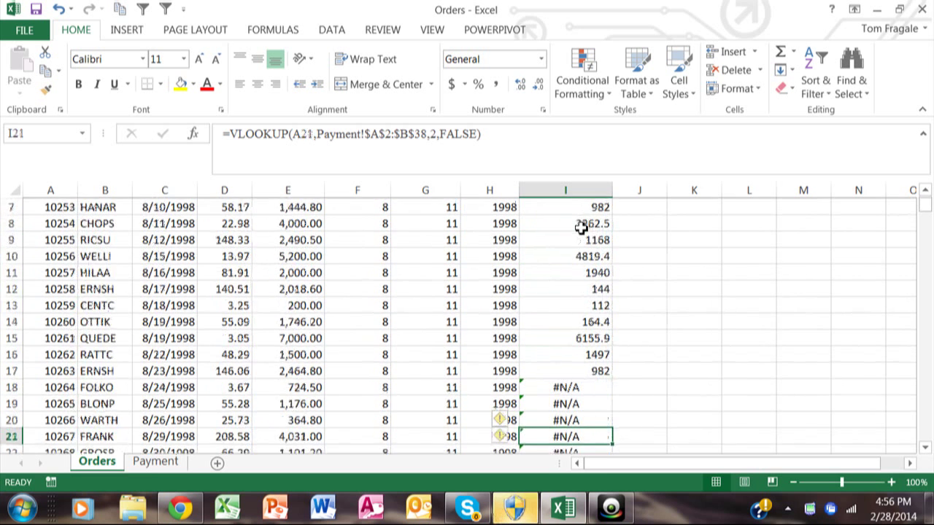
{"action": "key", "text": "Down"}
{"action": "key", "text": "Down"}
{"action": "key", "text": "Up"}
{"action": "key", "text": "Up"}
{"action": "key", "text": "Up"}
{"action": "key", "text": "Up"}
{"action": "key", "text": "Up"}
{"action": "key", "text": "Up"}
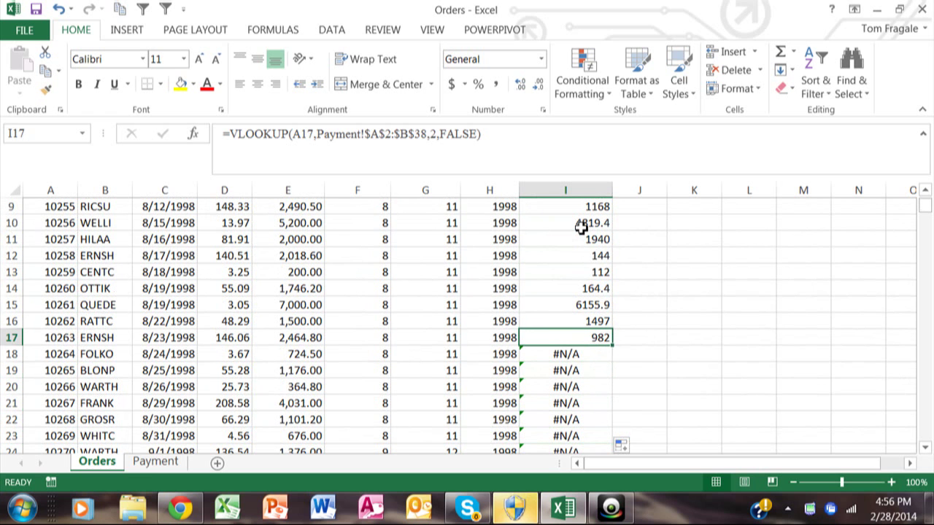
{"action": "key", "text": "Down"}
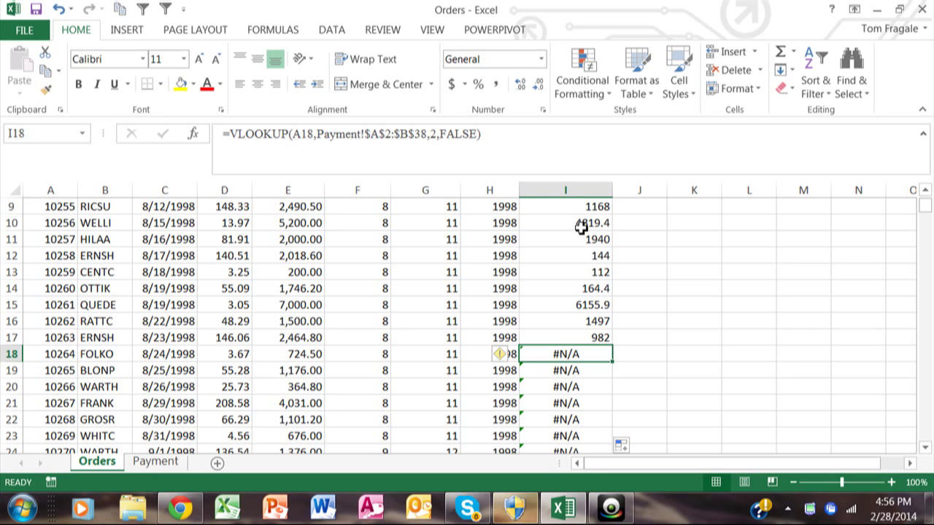
{"action": "key", "text": "Up"}
{"action": "key", "text": "Up"}
{"action": "key", "text": "Up"}
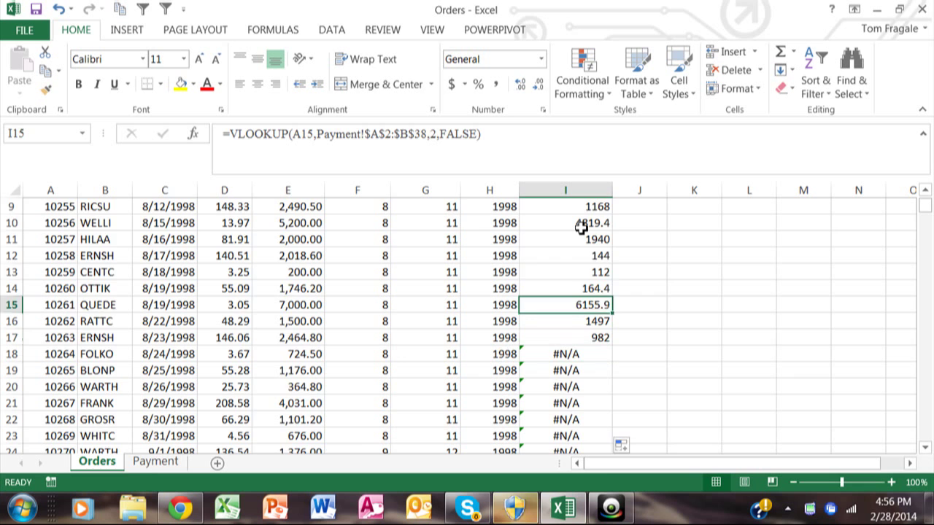
{"action": "key", "text": "Up"}
{"action": "key", "text": "Up"}
{"action": "key", "text": "Up"}
{"action": "key", "text": "Up"}
{"action": "key", "text": "Up"}
{"action": "key", "text": "Up"}
{"action": "key", "text": "Down"}
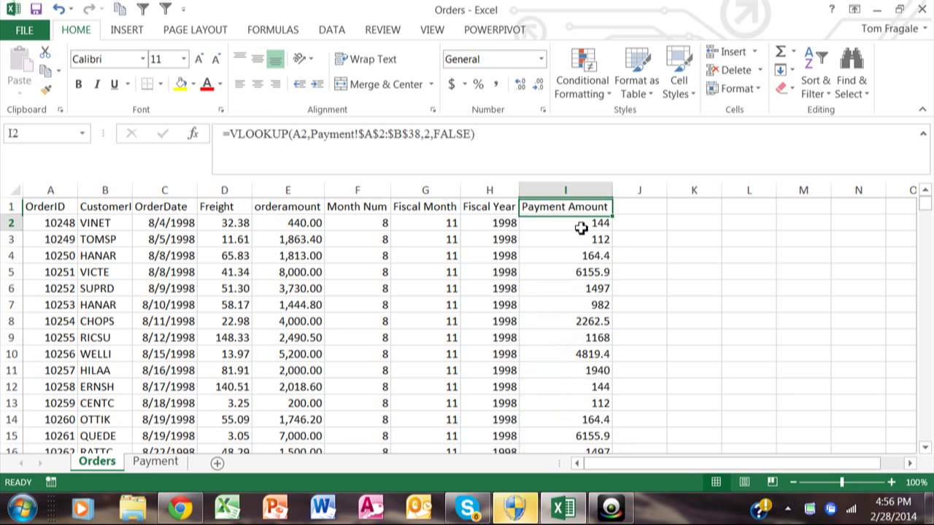